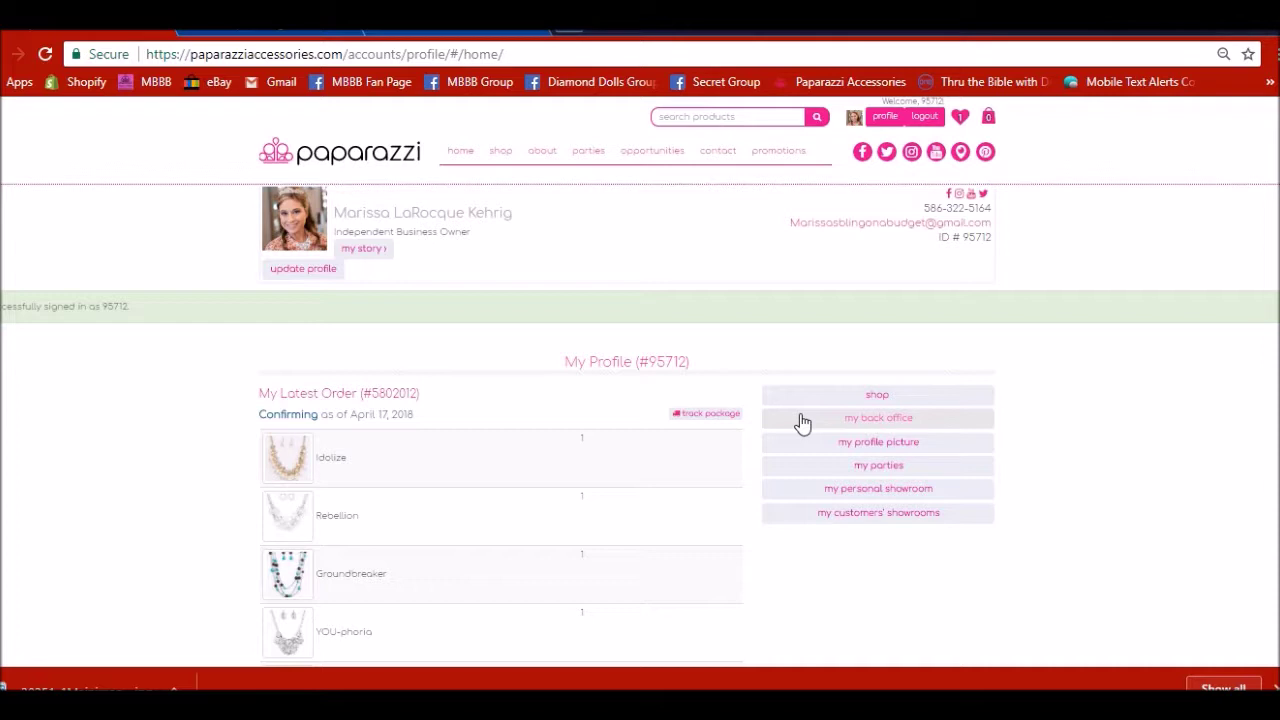
# - Open the back office from the consultant's profile page
pyautogui.click(802, 420)
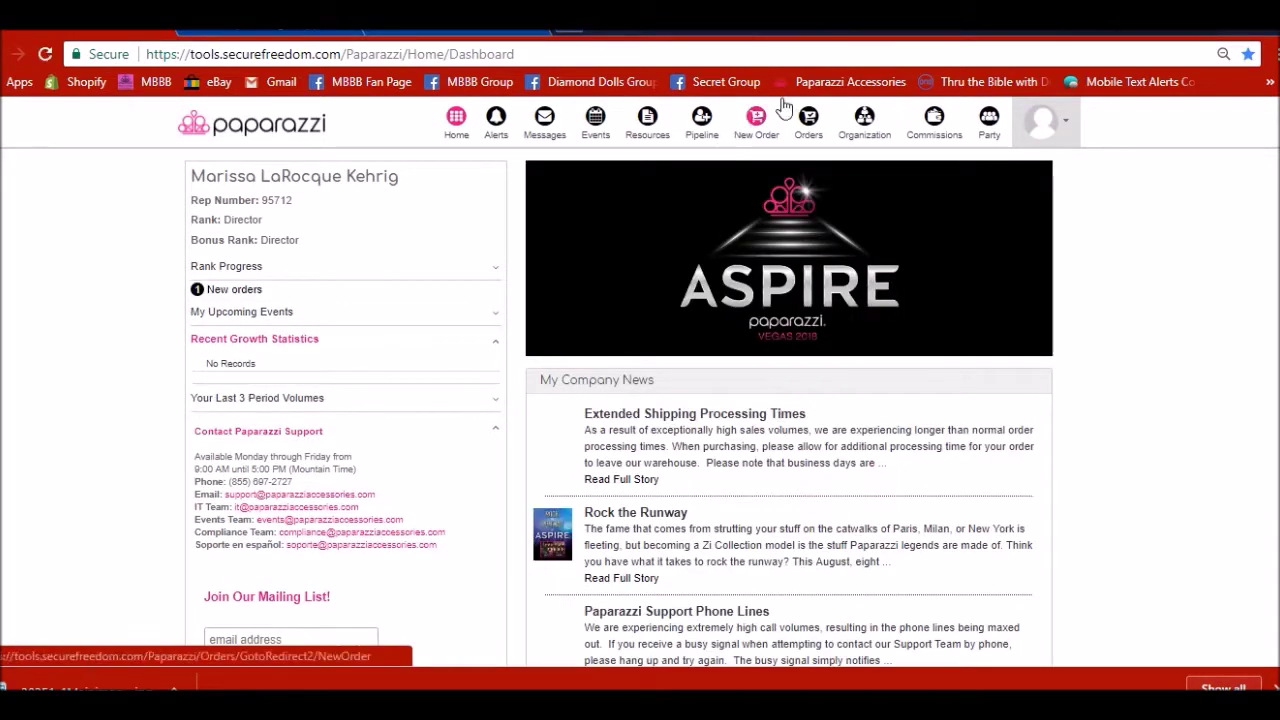
# - Open Personal Orders from the Orders area to see the latest $683.58 order
pyautogui.click(808, 120)
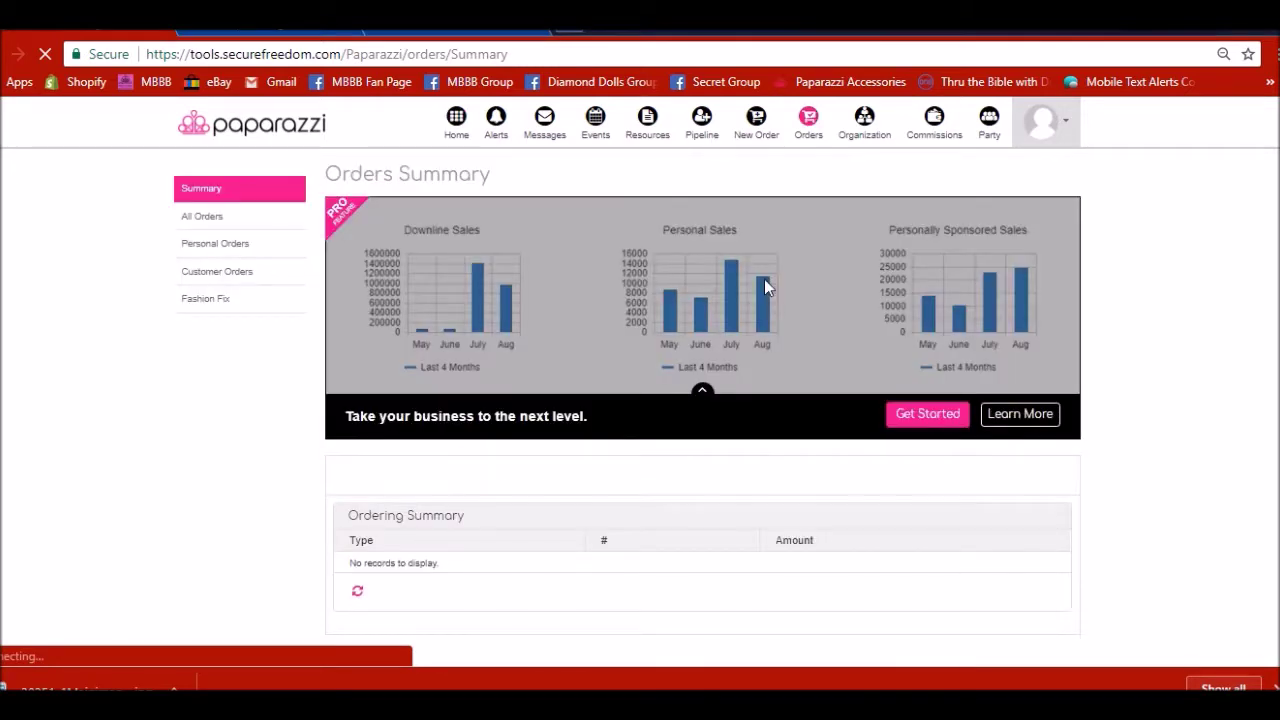
pyautogui.scroll(-1, 763, 289)
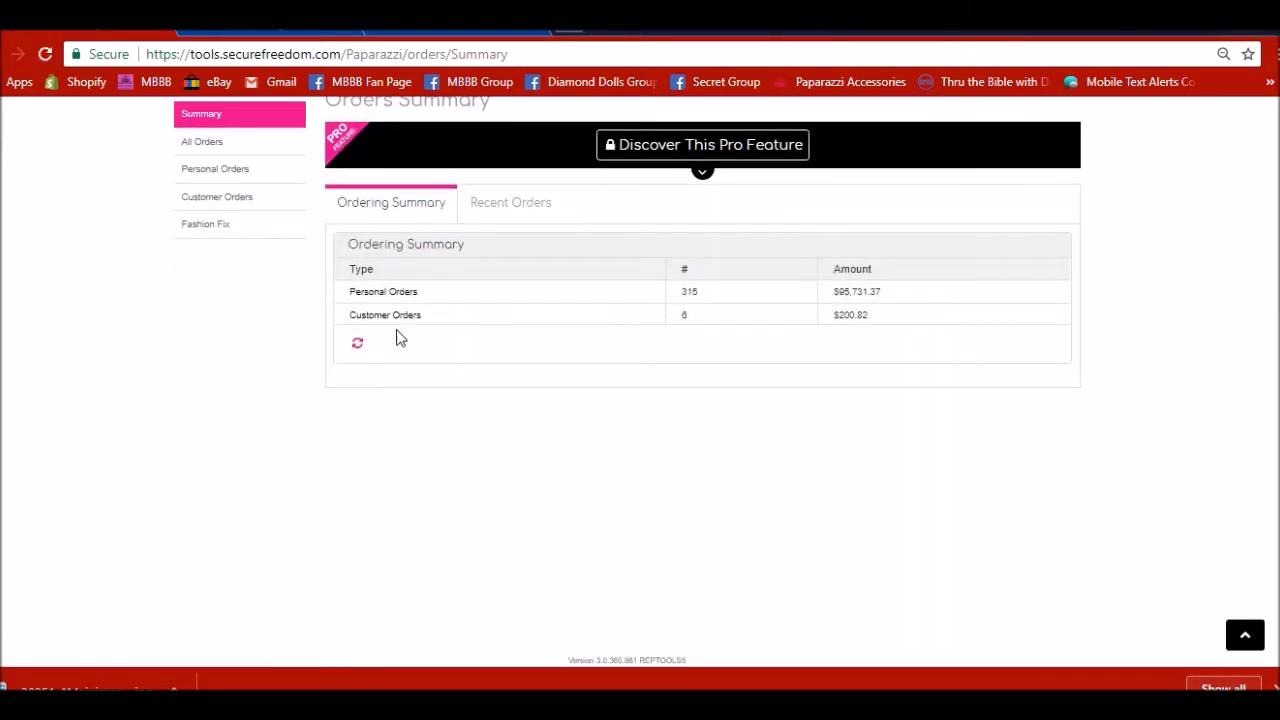
pyautogui.click(406, 294)
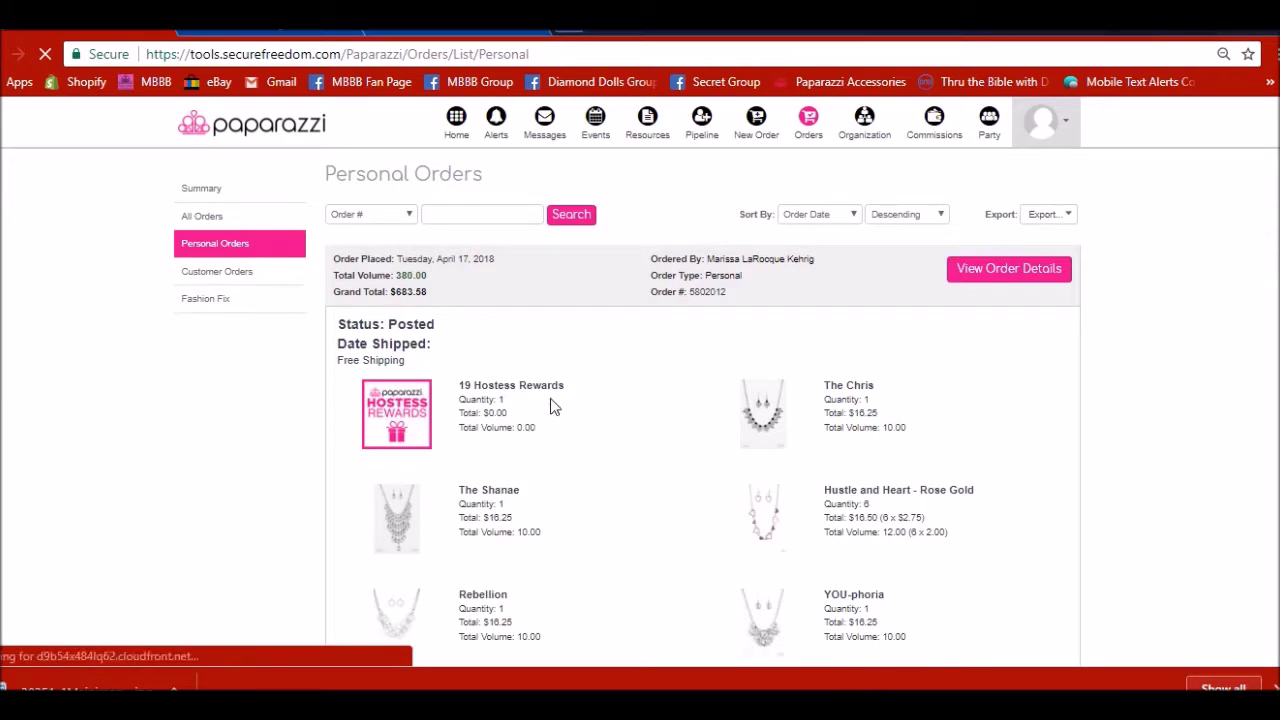
pyautogui.scroll(-1, 550, 405)
pyautogui.scroll(-4, 550, 400)
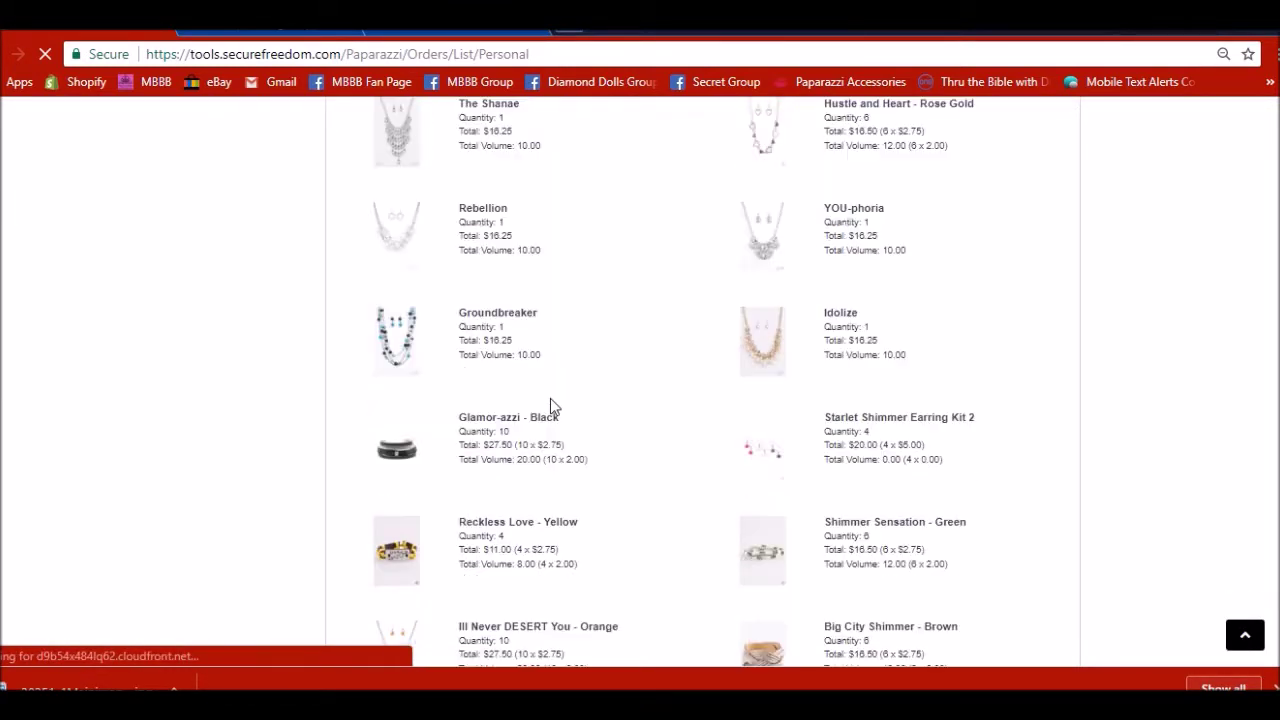
pyautogui.scroll(-7, 550, 400)
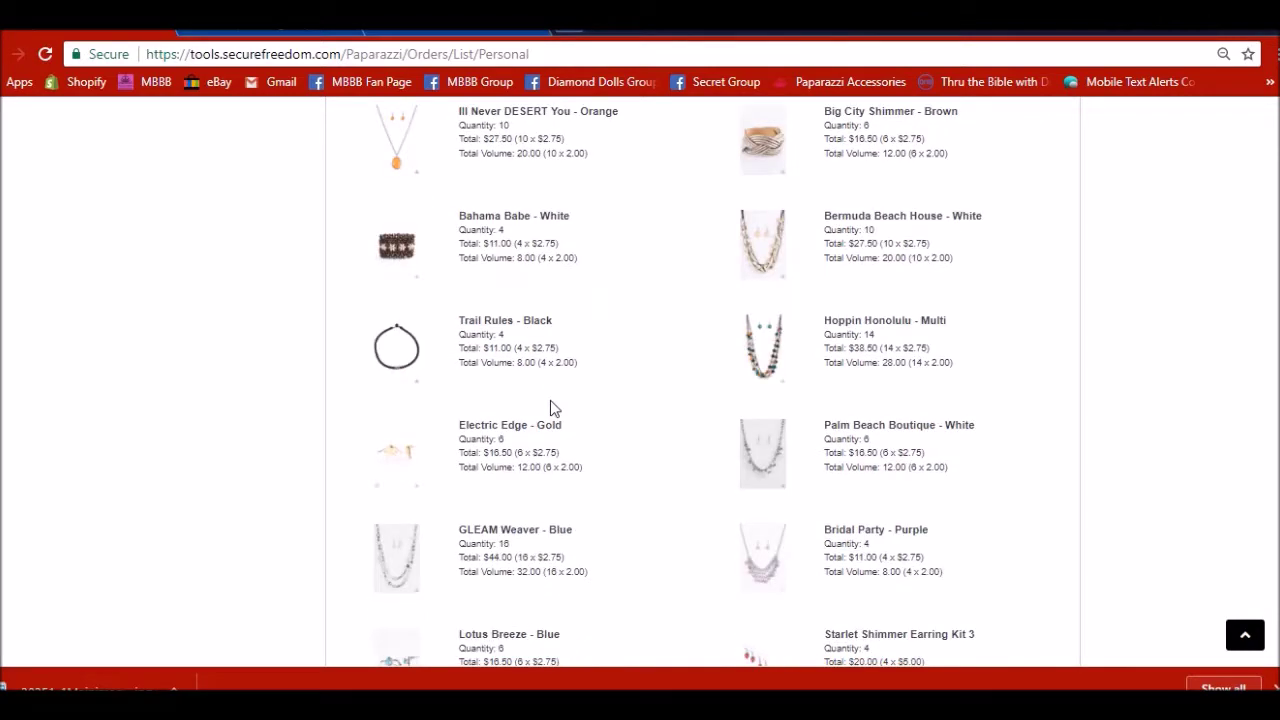
pyautogui.scroll(-5, 550, 400)
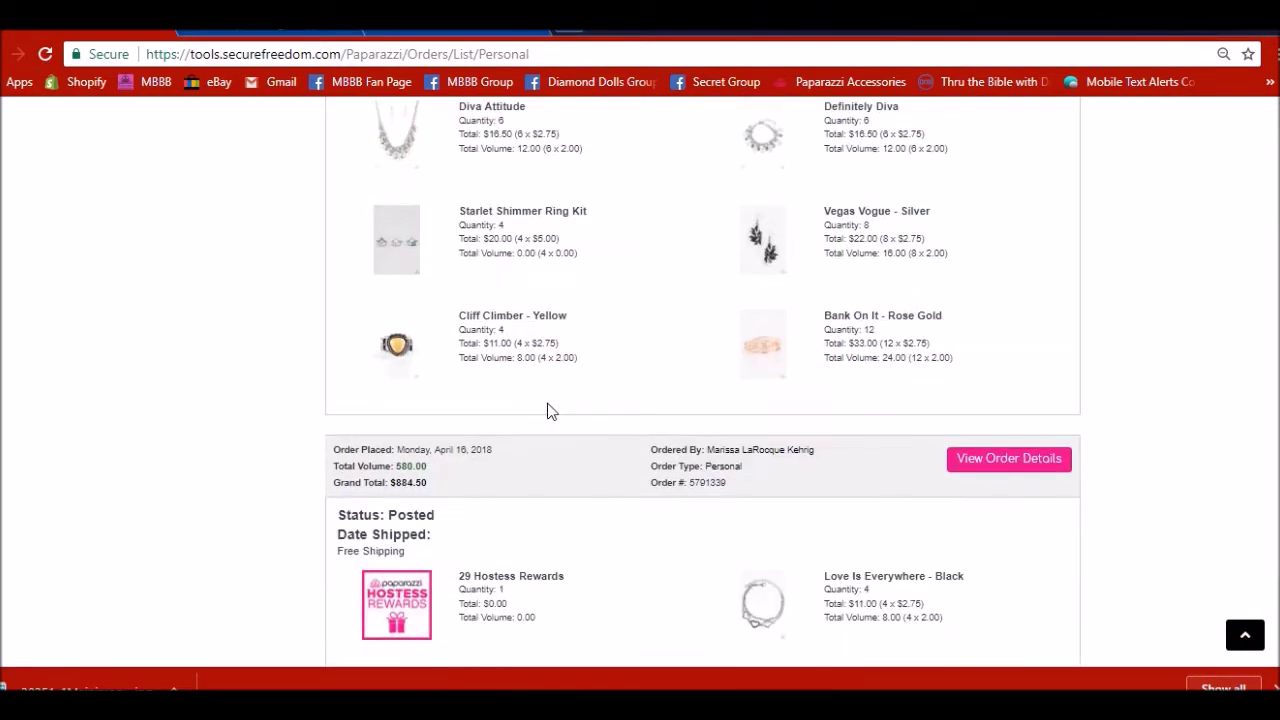
pyautogui.scroll(-4, 550, 412)
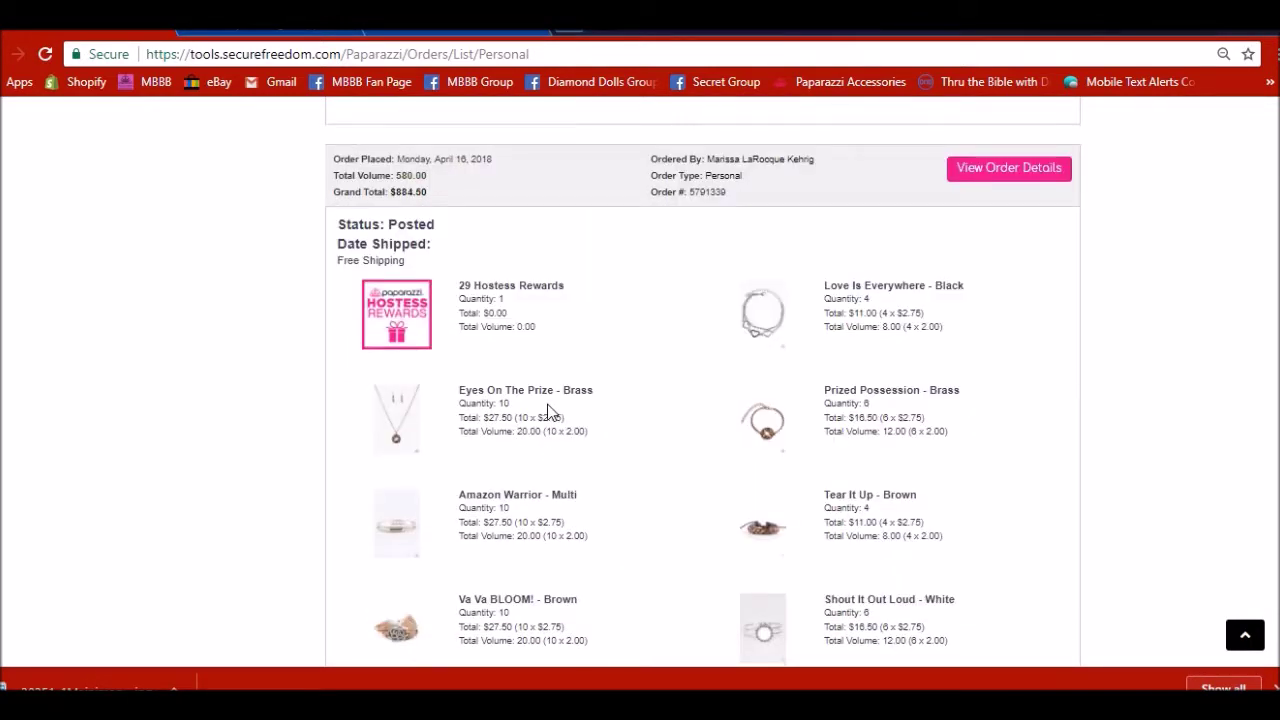
pyautogui.scroll(12, 548, 411)
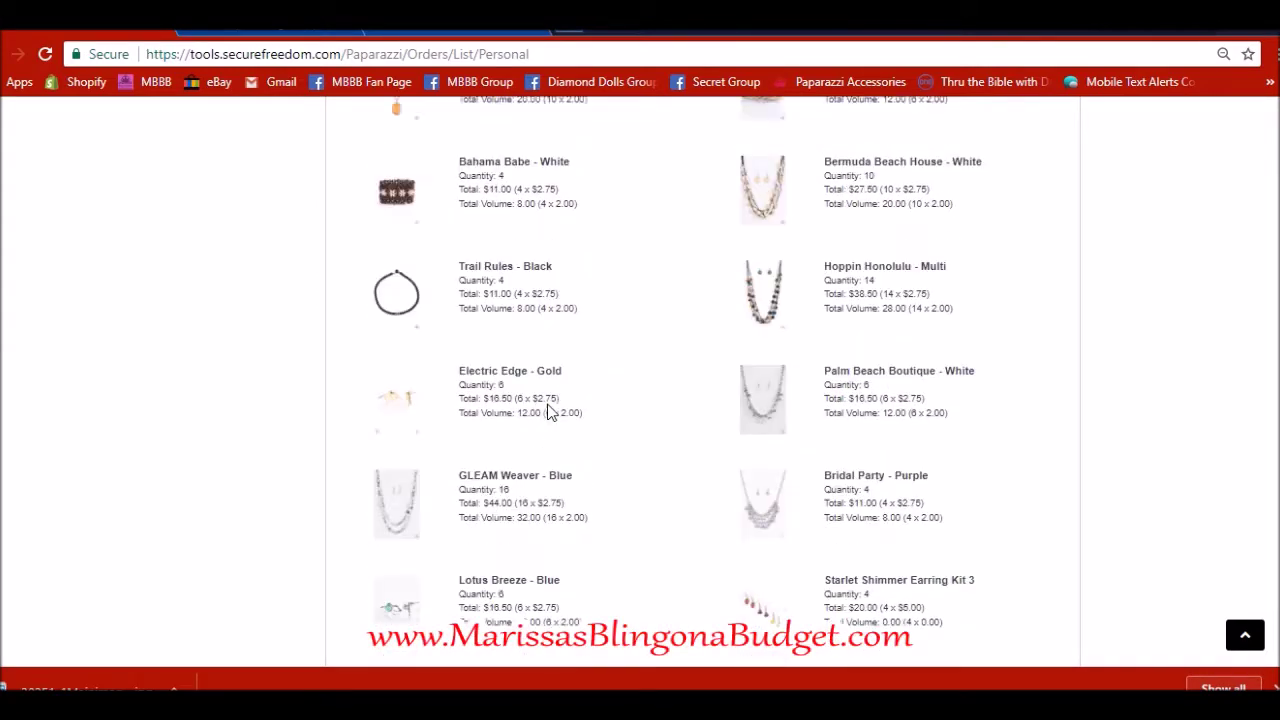
pyautogui.scroll(8, 548, 411)
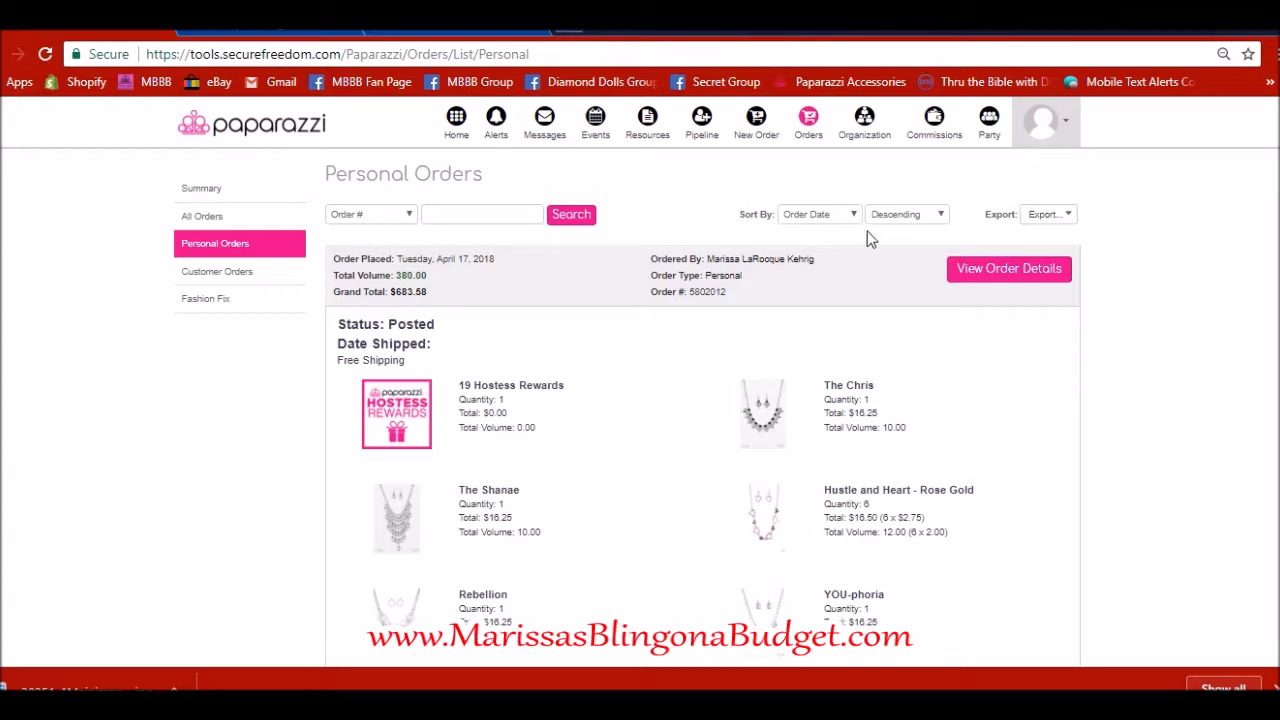
# - Sort personal orders by Date Shipped and check tracking for two orders shipped 4/17/2018
pyautogui.click(828, 216)
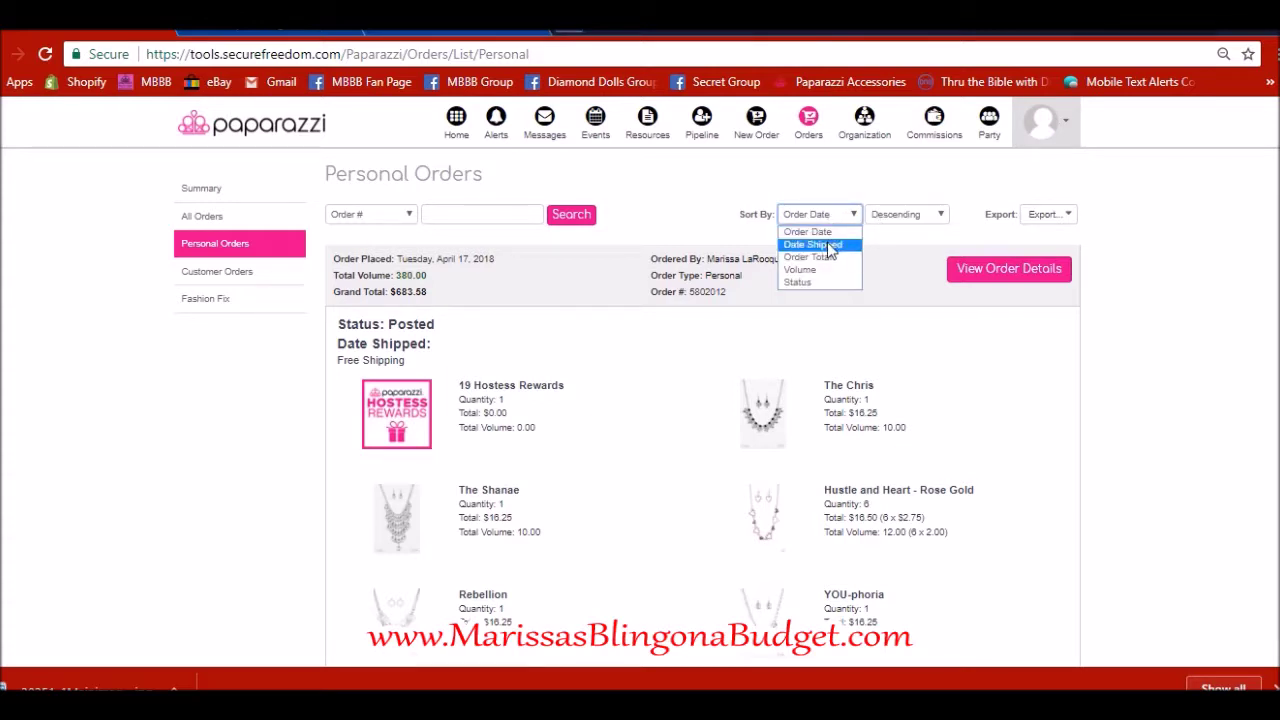
pyautogui.click(828, 245)
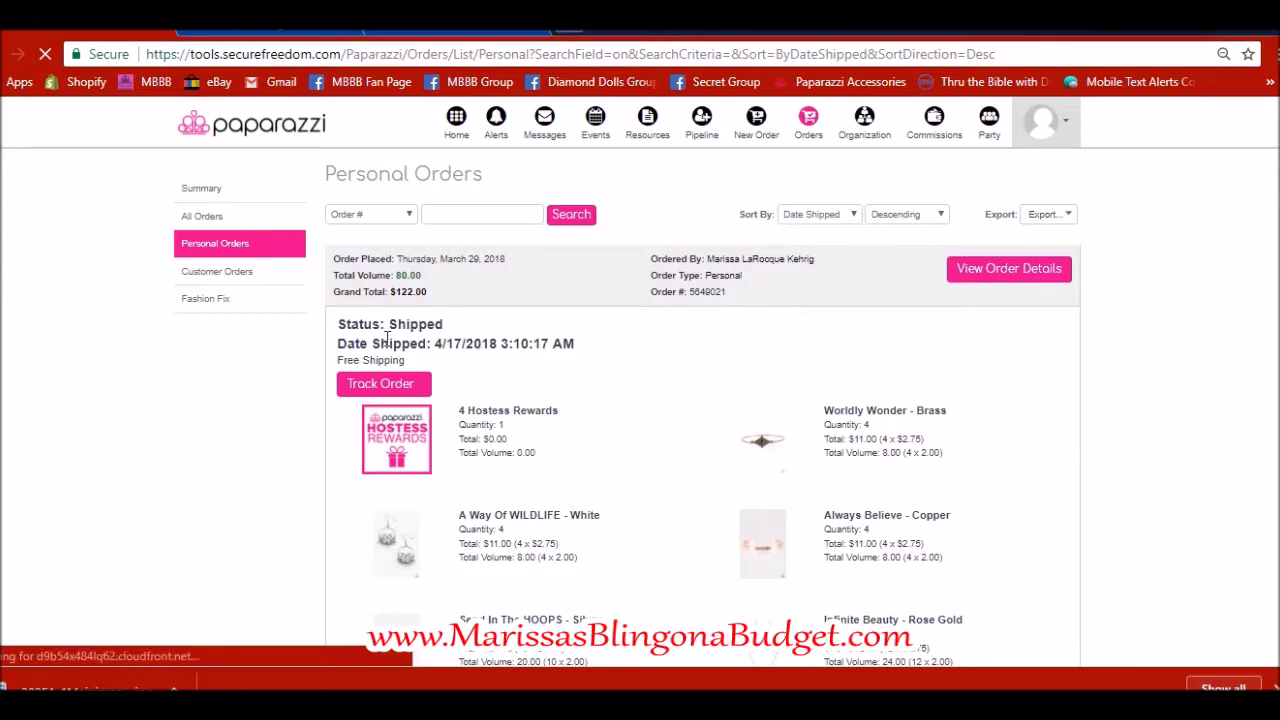
pyautogui.click(352, 388)
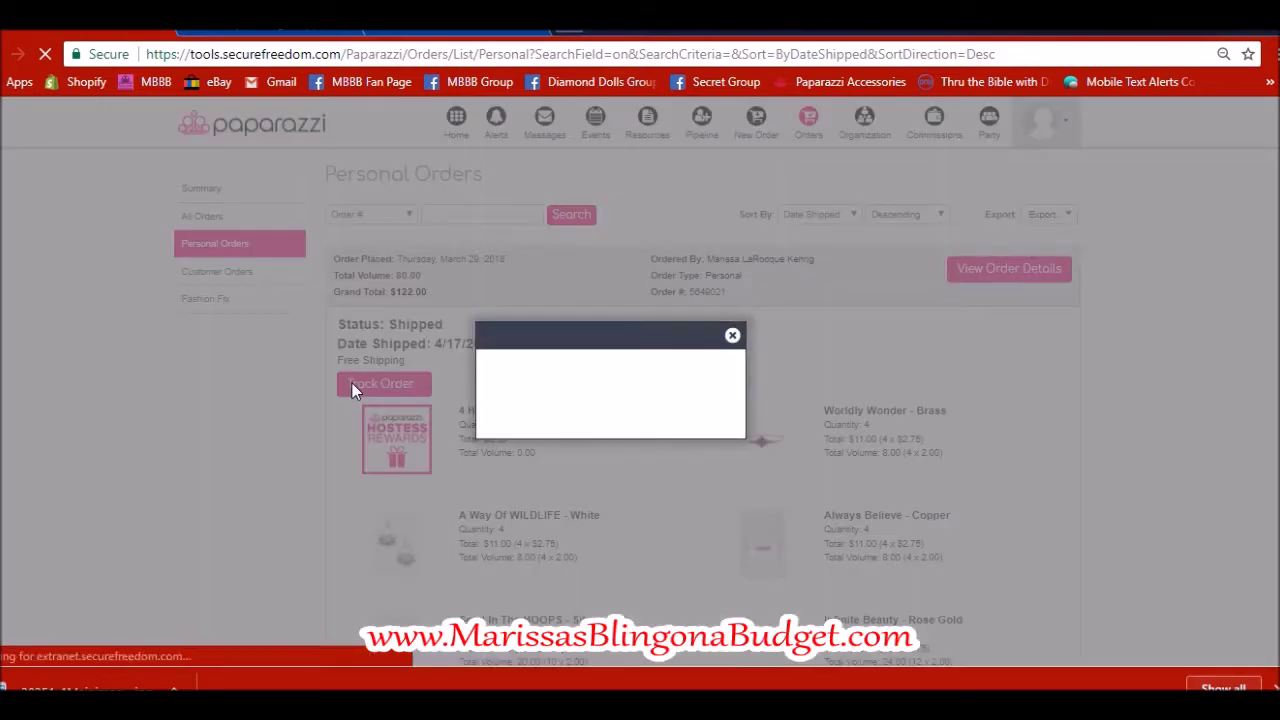
pyautogui.click(732, 335)
pyautogui.scroll(-7, 731, 337)
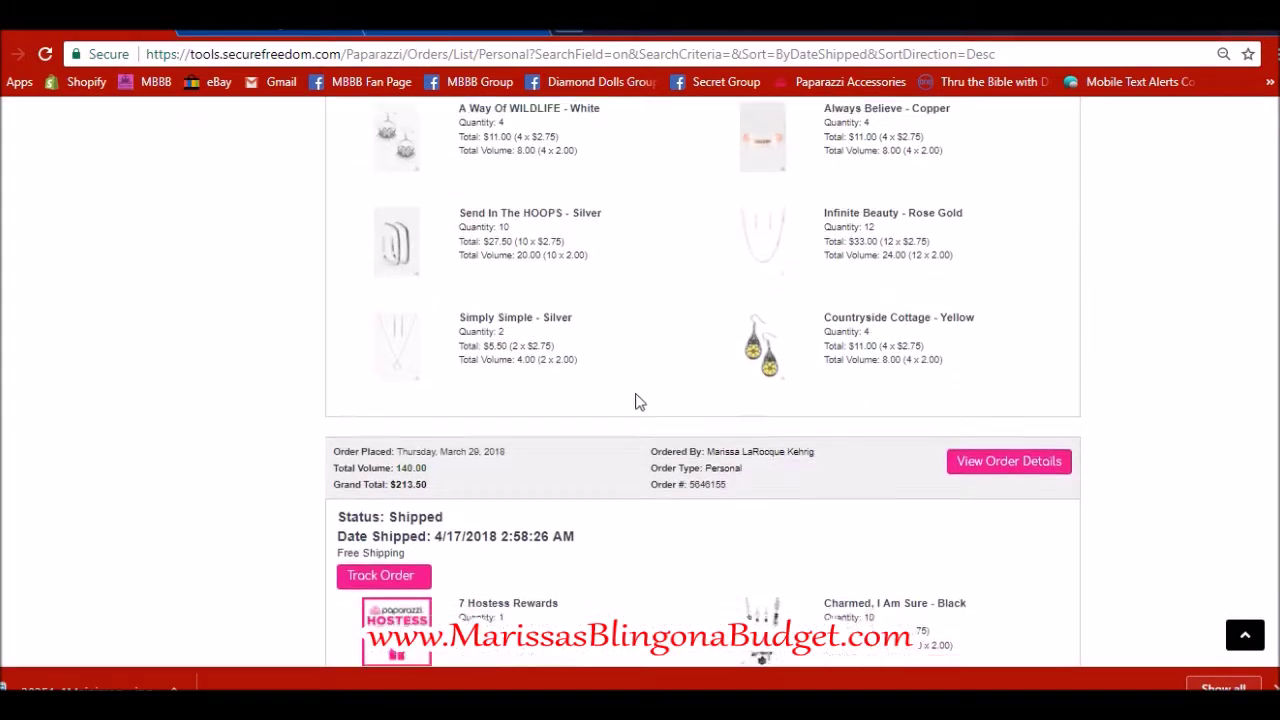
pyautogui.click(404, 215)
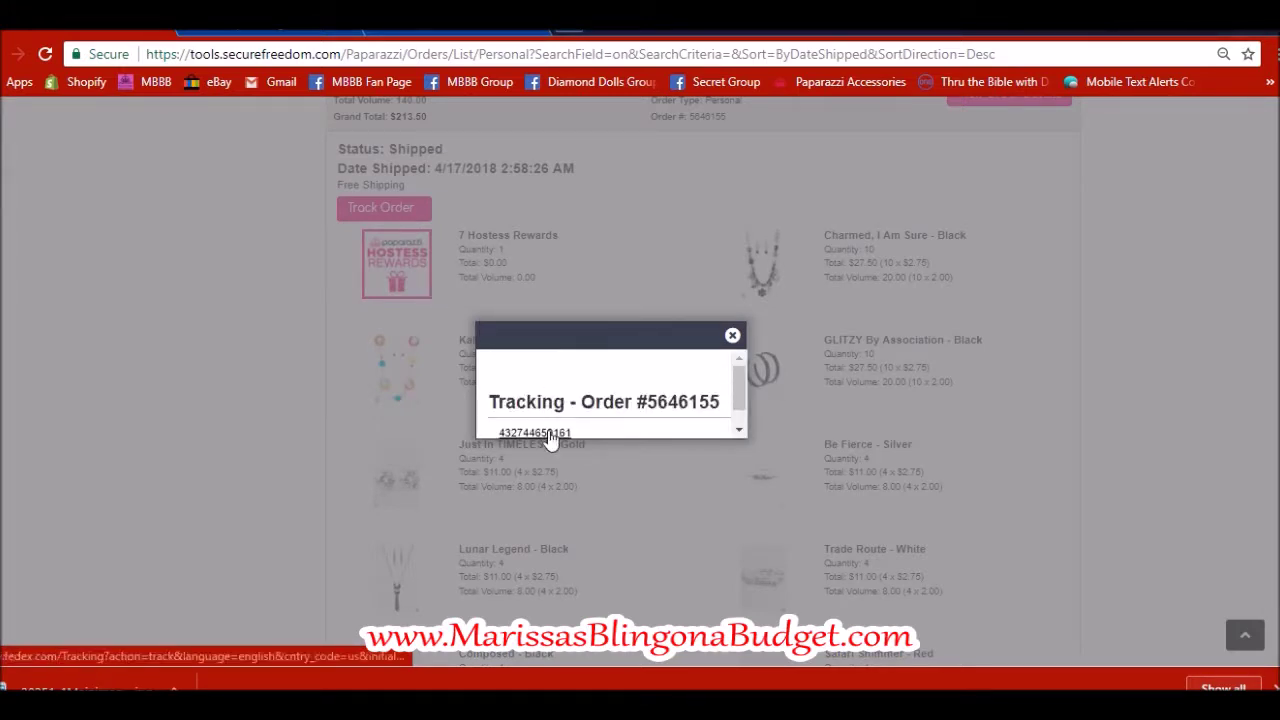
pyautogui.click(731, 337)
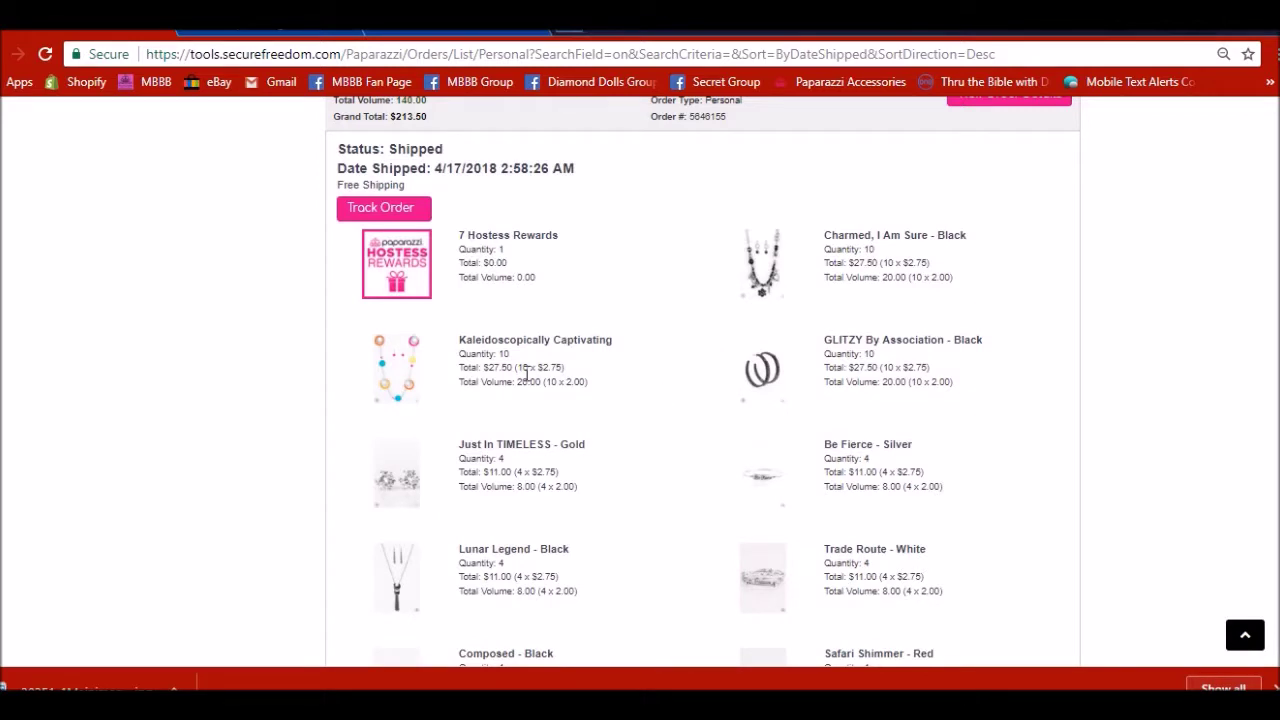
# - Open a new browser tab, then switch to the FedEx home page tab
pyautogui.click(560, 33)
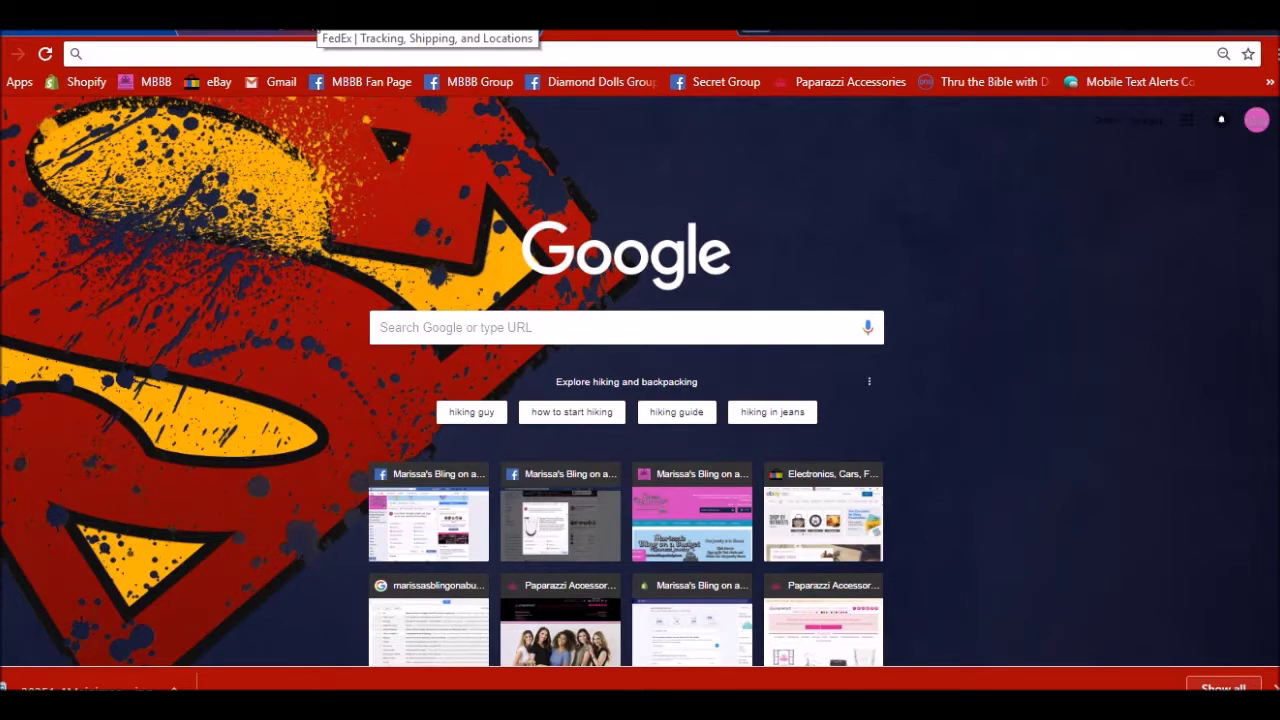
pyautogui.click(309, 30)
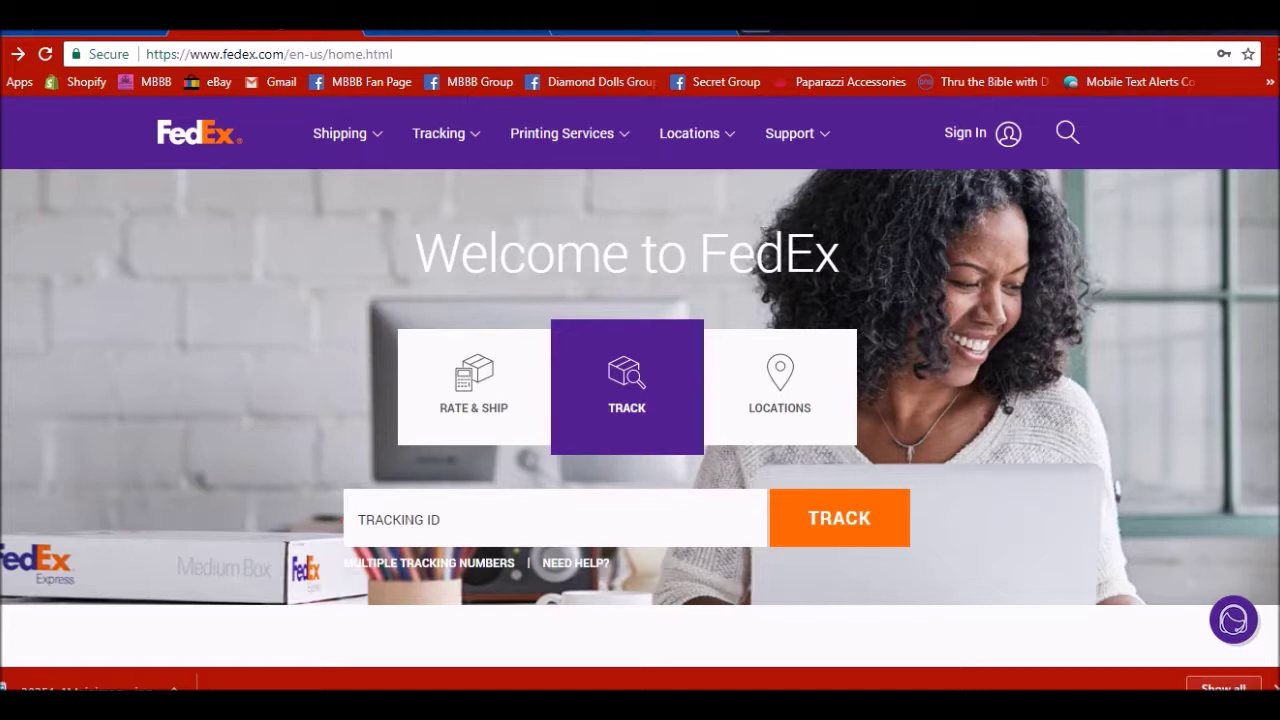
# - Go from Sign In to account creation and start a personal FedEx account registration
pyautogui.click(1006, 134)
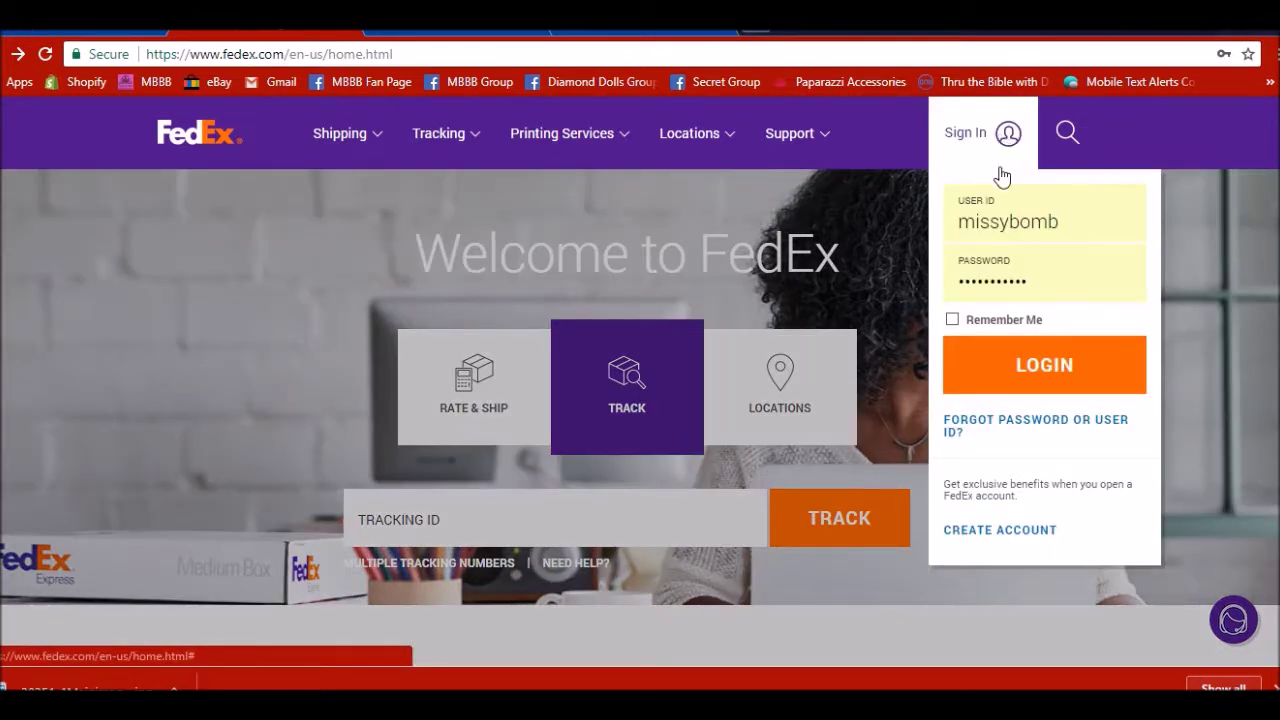
pyautogui.click(985, 530)
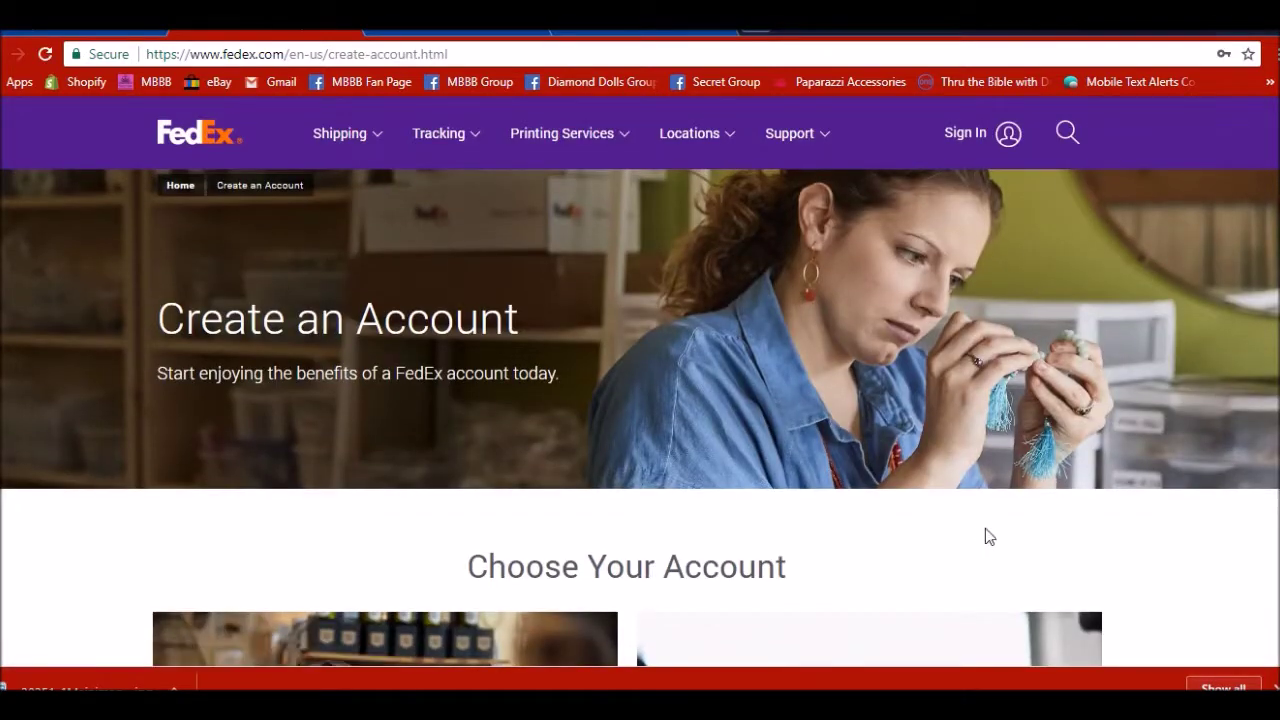
pyautogui.scroll(-2, 922, 495)
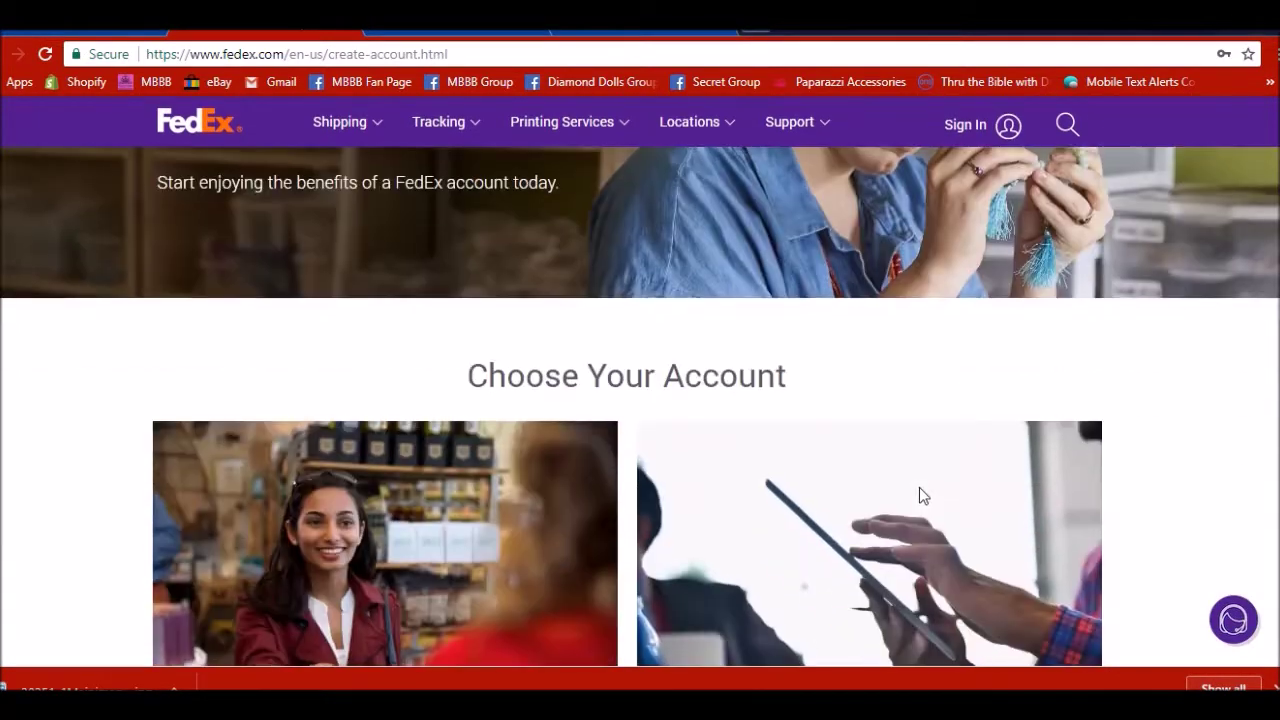
pyautogui.scroll(-2, 922, 495)
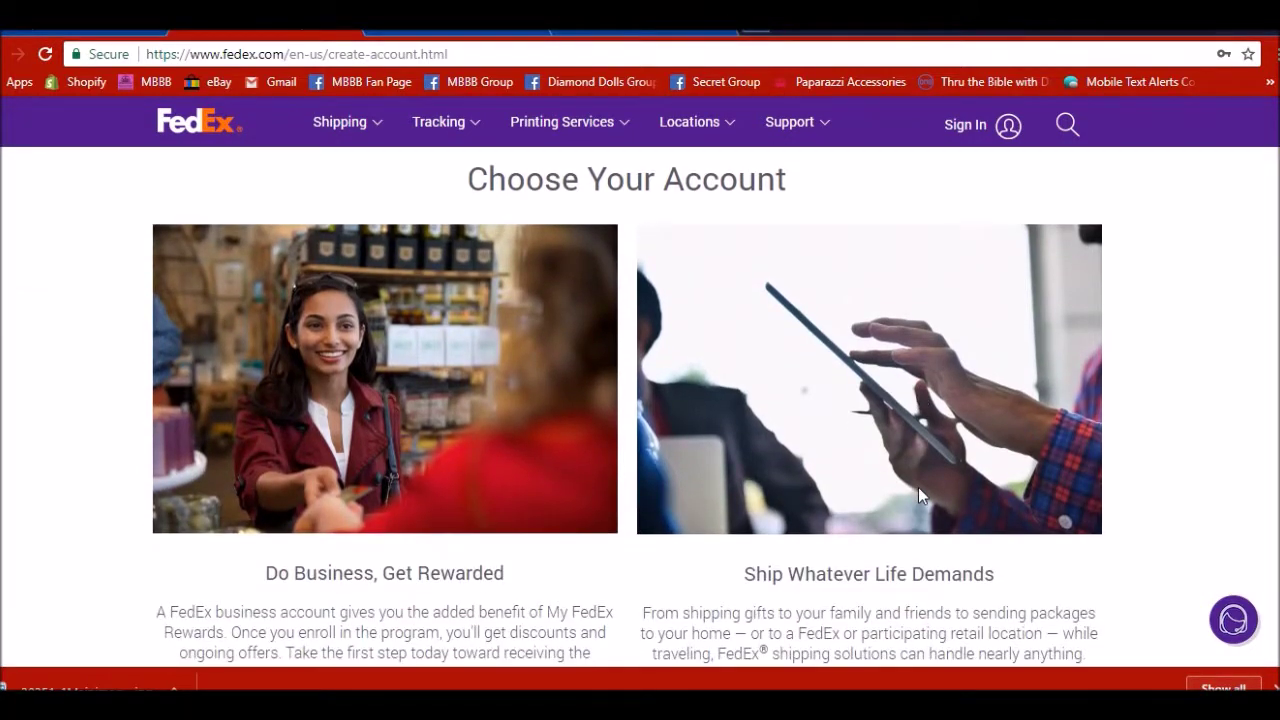
pyautogui.scroll(-3, 918, 487)
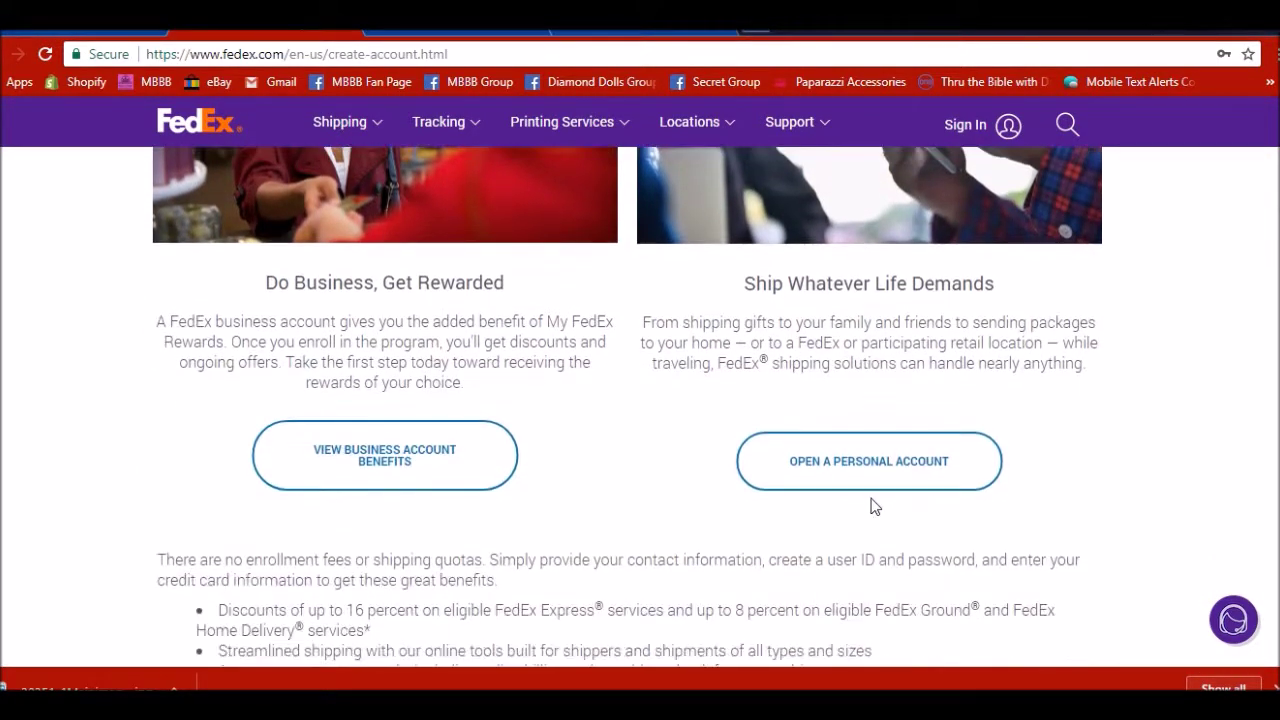
pyautogui.click(866, 474)
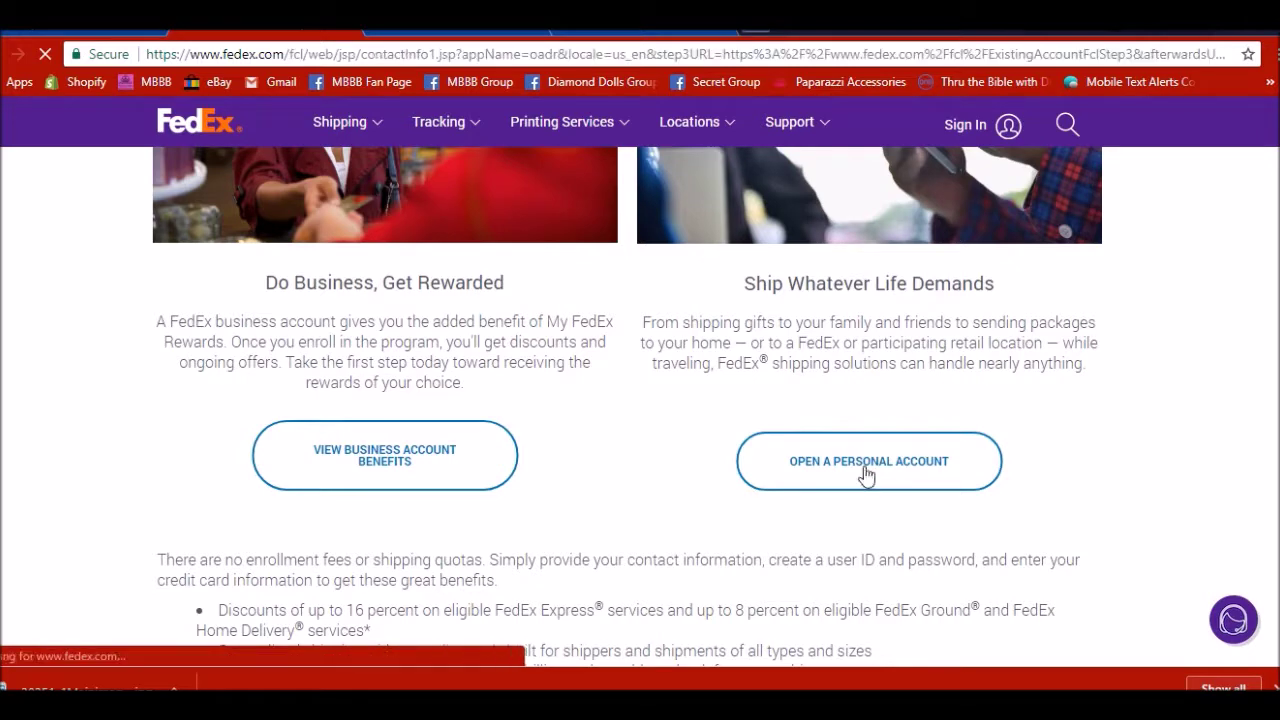
pyautogui.scroll(-1, 826, 438)
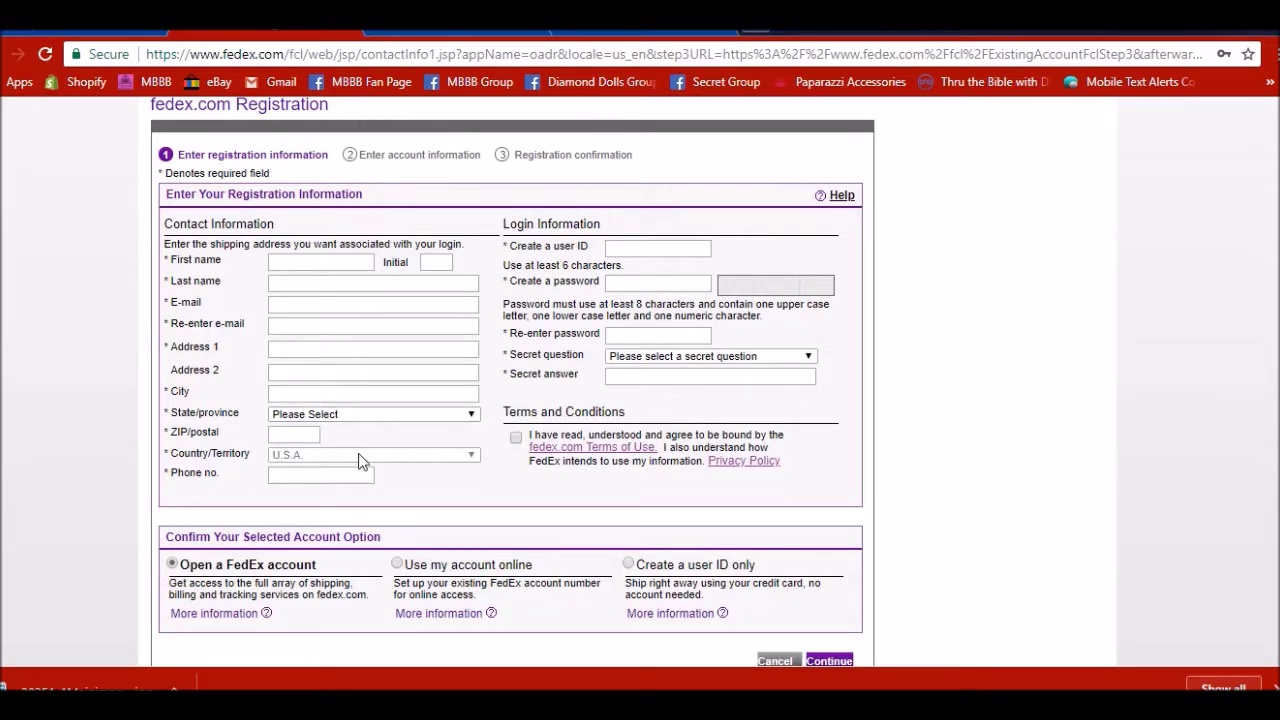
# - Accept the fedex.com Terms of Use, then switch to the tracked shipments list tab
pyautogui.scroll(-2, 530, 385)
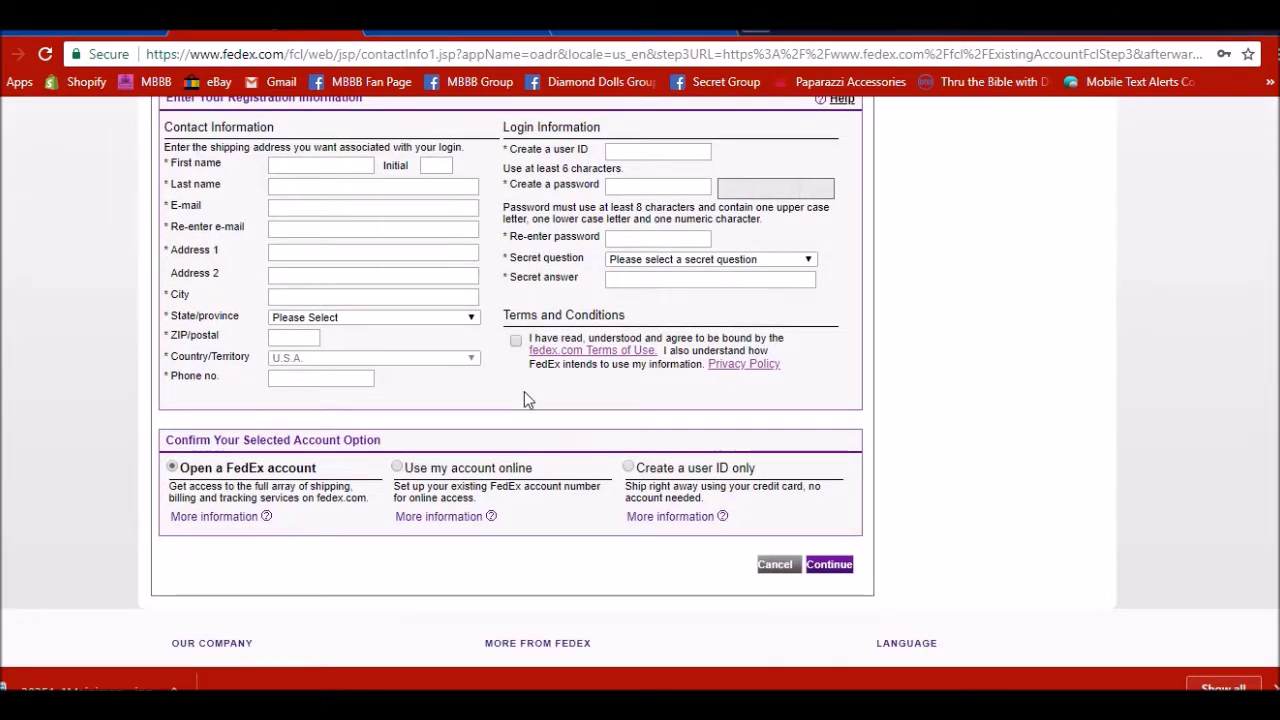
pyautogui.moveTo(213, 518)
pyautogui.click(516, 341)
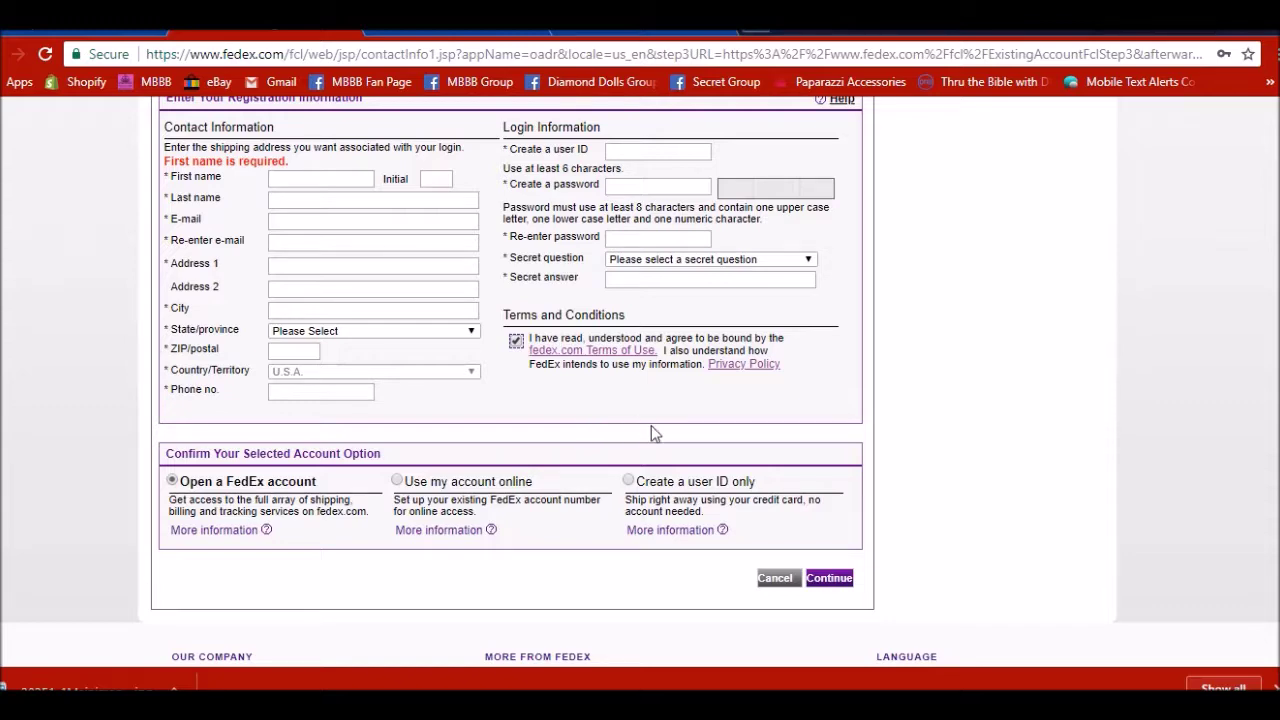
pyautogui.click(481, 32)
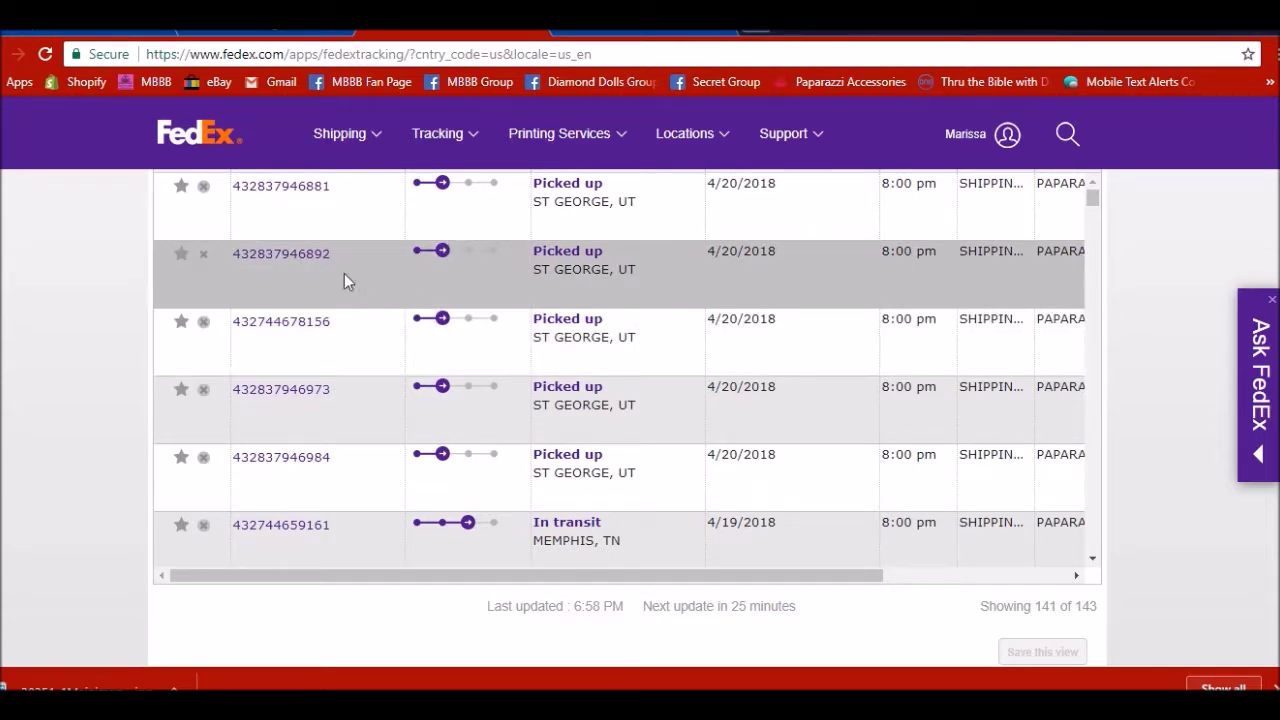
# - Open the second package's detailed results and scroll through its travel history to Shipment Facts
pyautogui.click(295, 253)
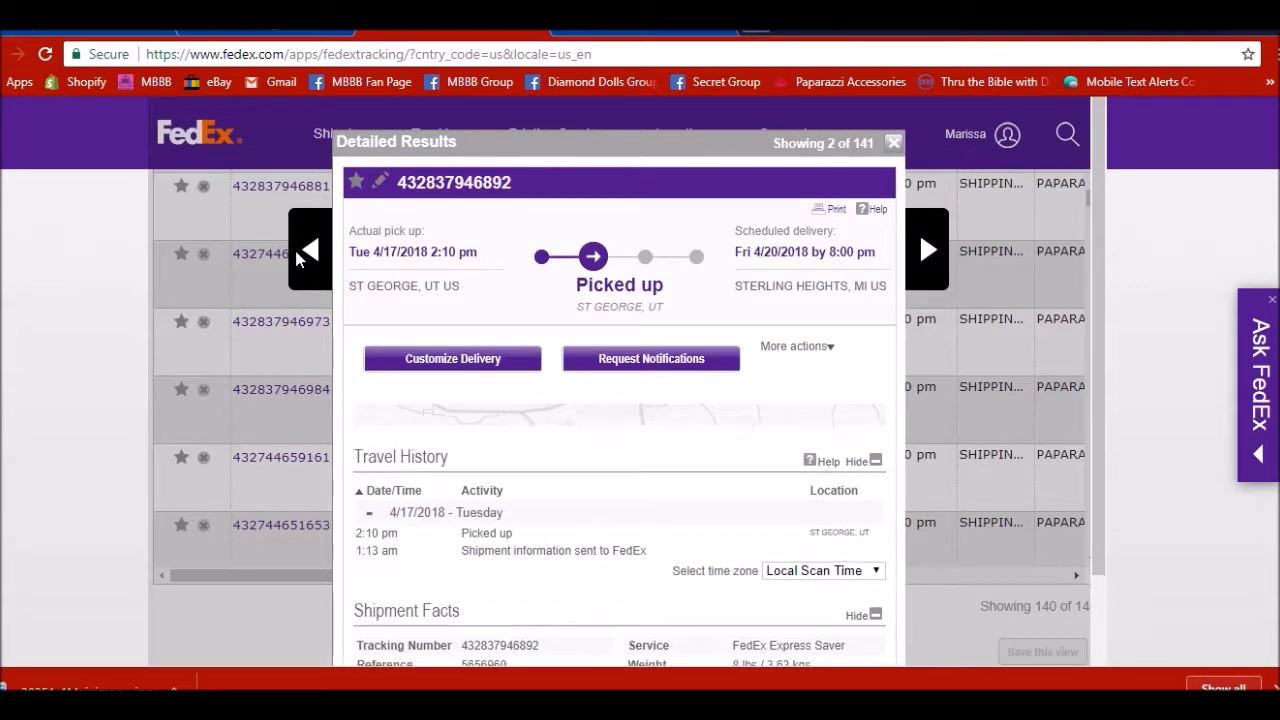
pyautogui.scroll(-2, 465, 470)
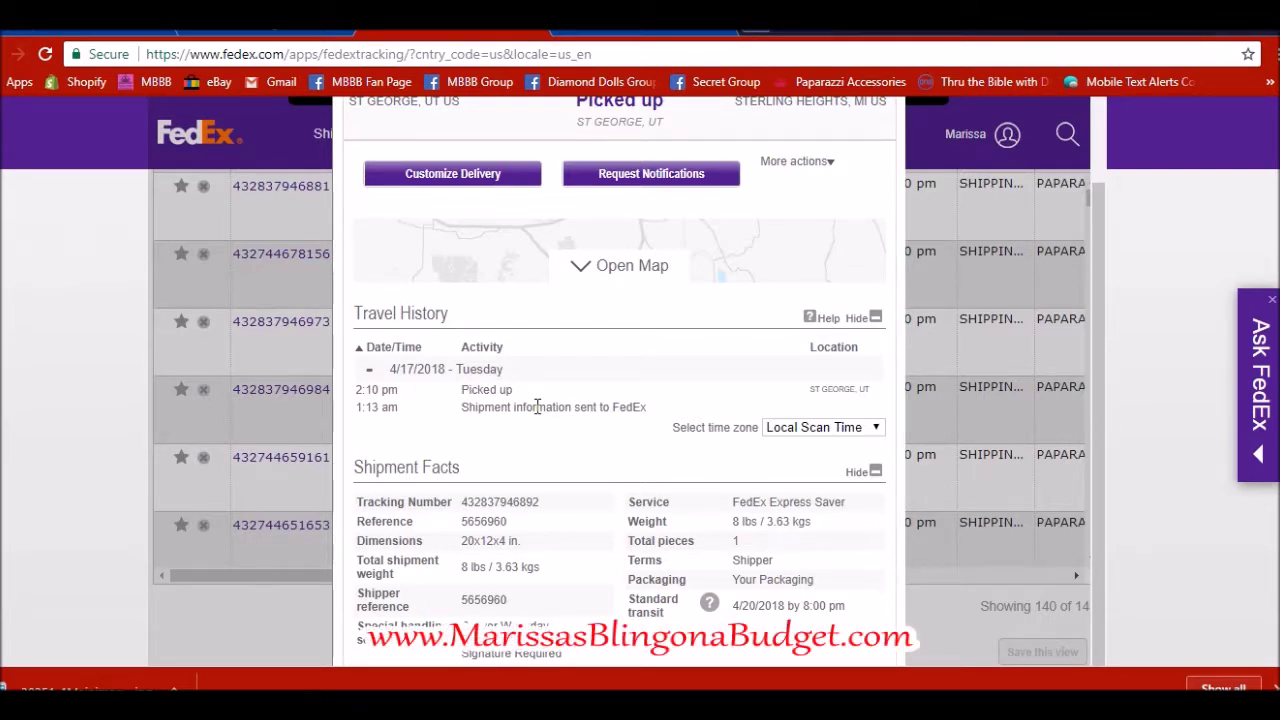
pyautogui.scroll(-1, 537, 406)
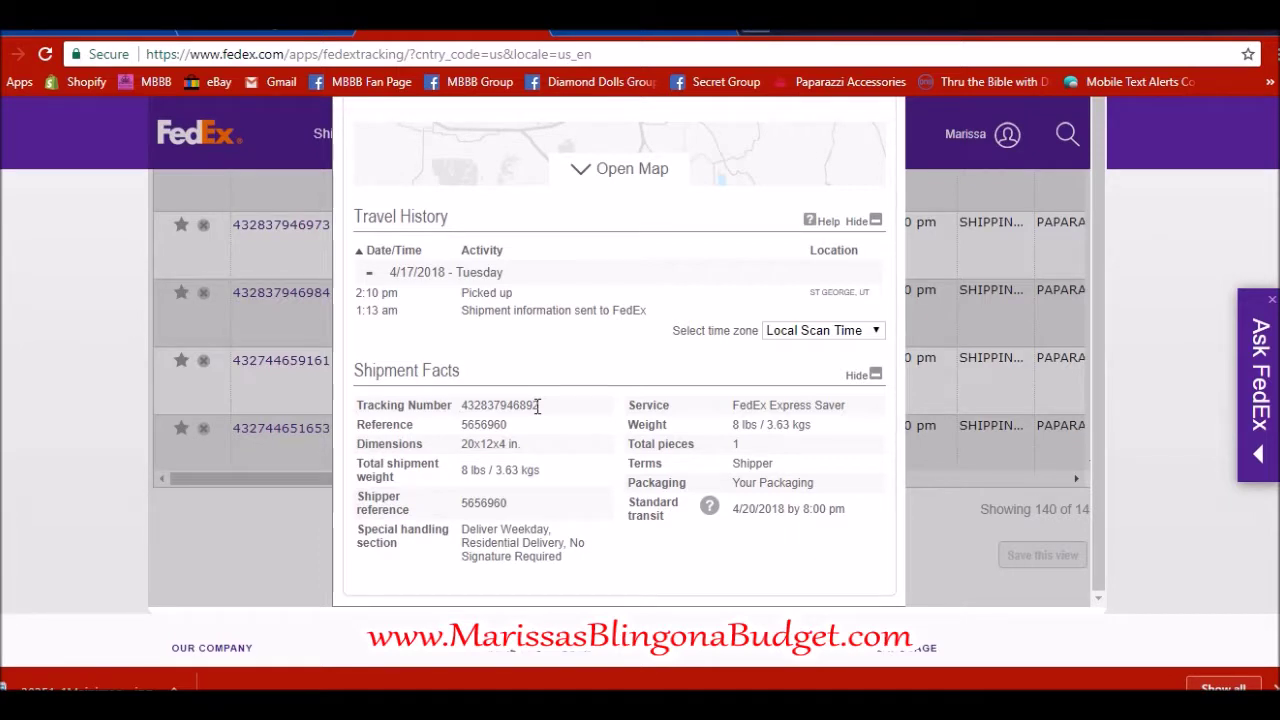
pyautogui.scroll(1, 537, 406)
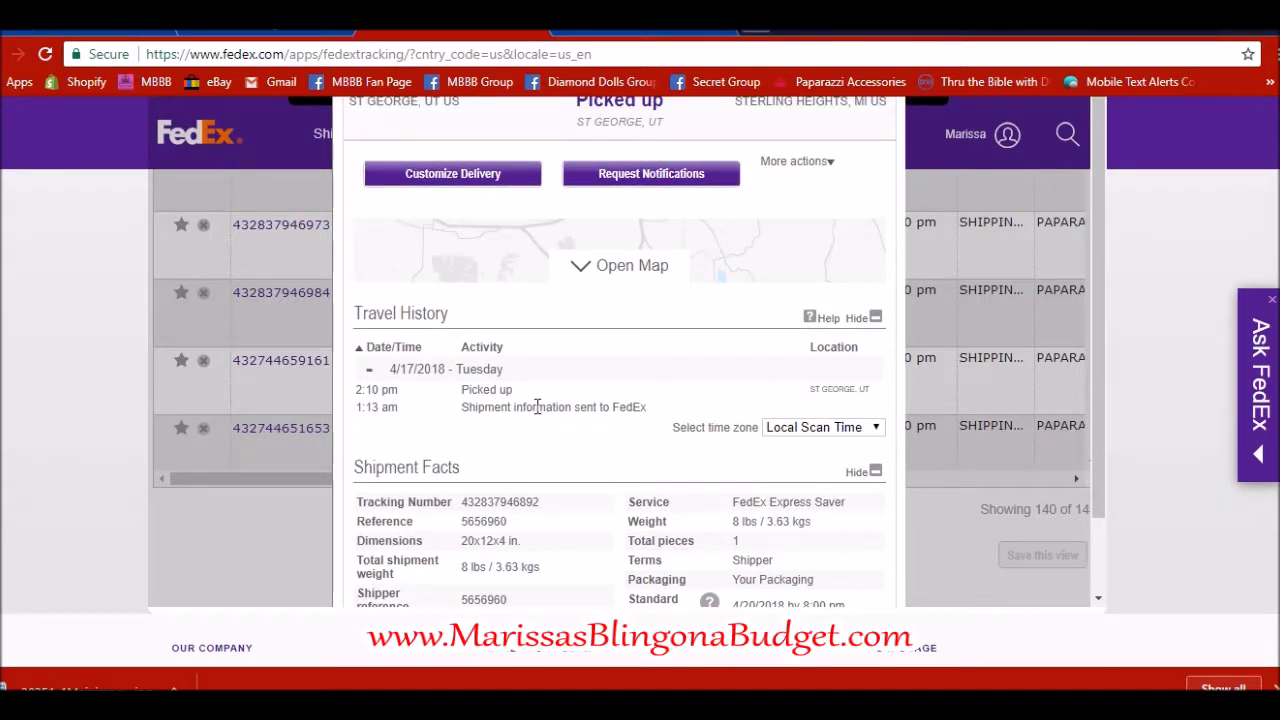
pyautogui.scroll(-1, 537, 406)
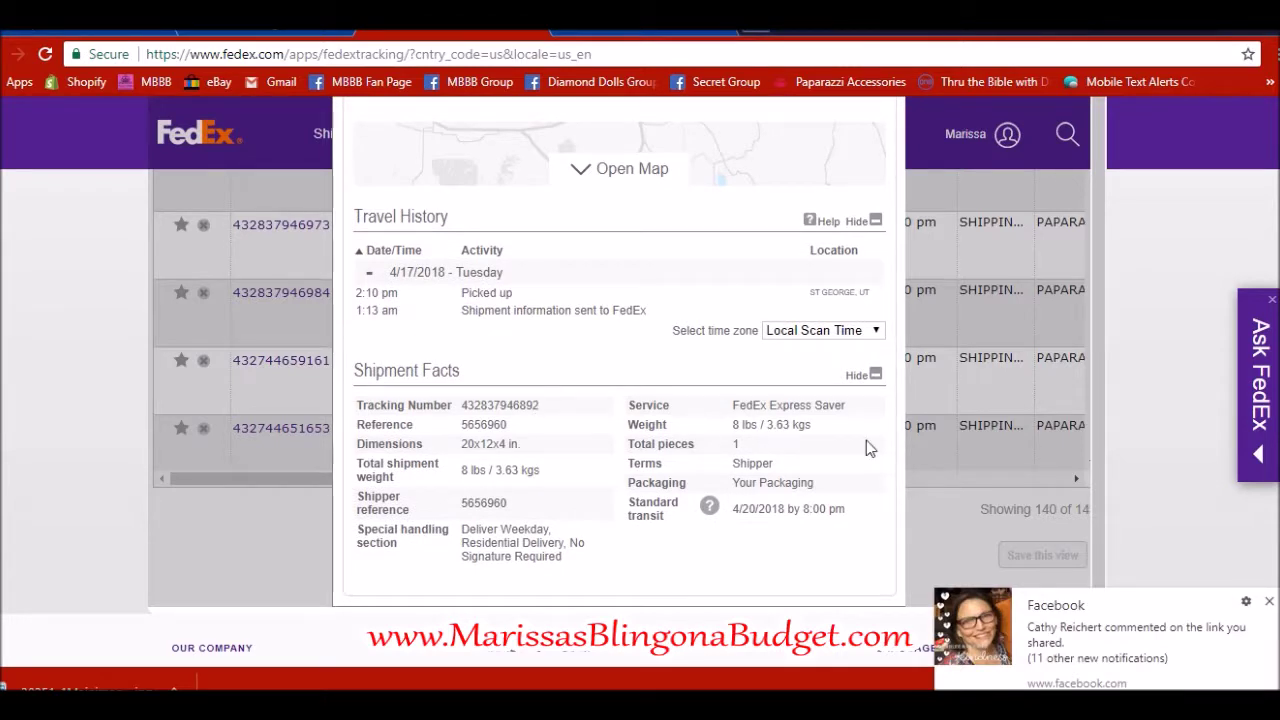
pyautogui.click(1269, 601)
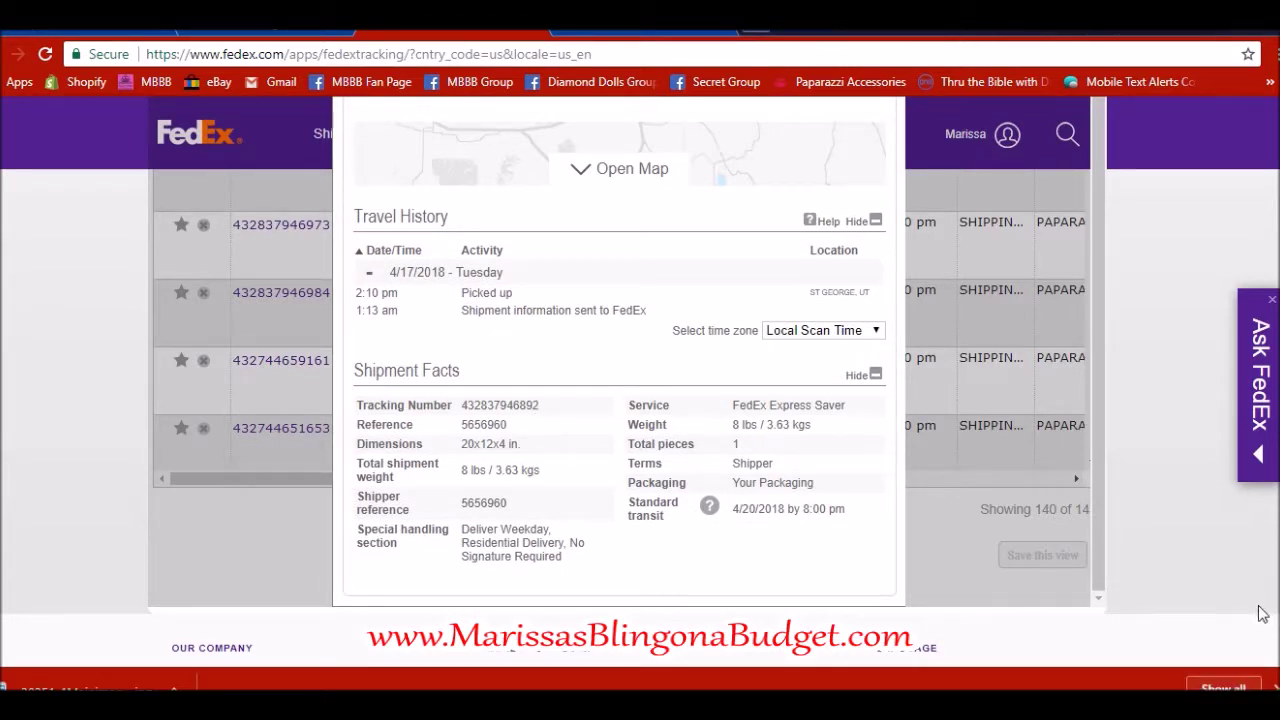